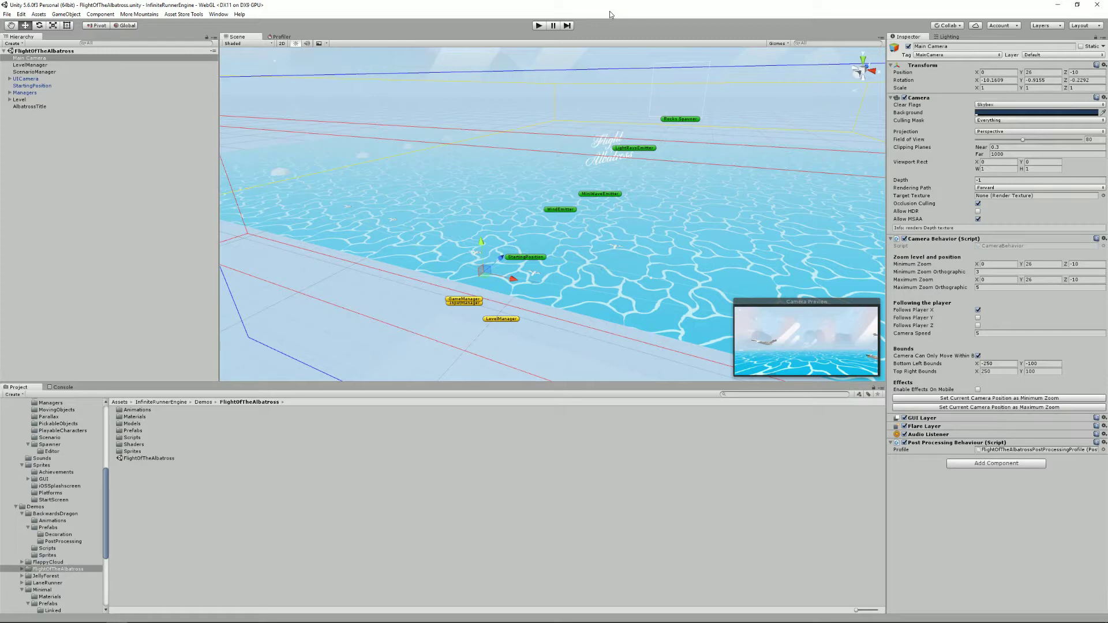
- Run a quick play-test, then set Minimum and Maximum Zoom Y both to 13
click(538, 26)
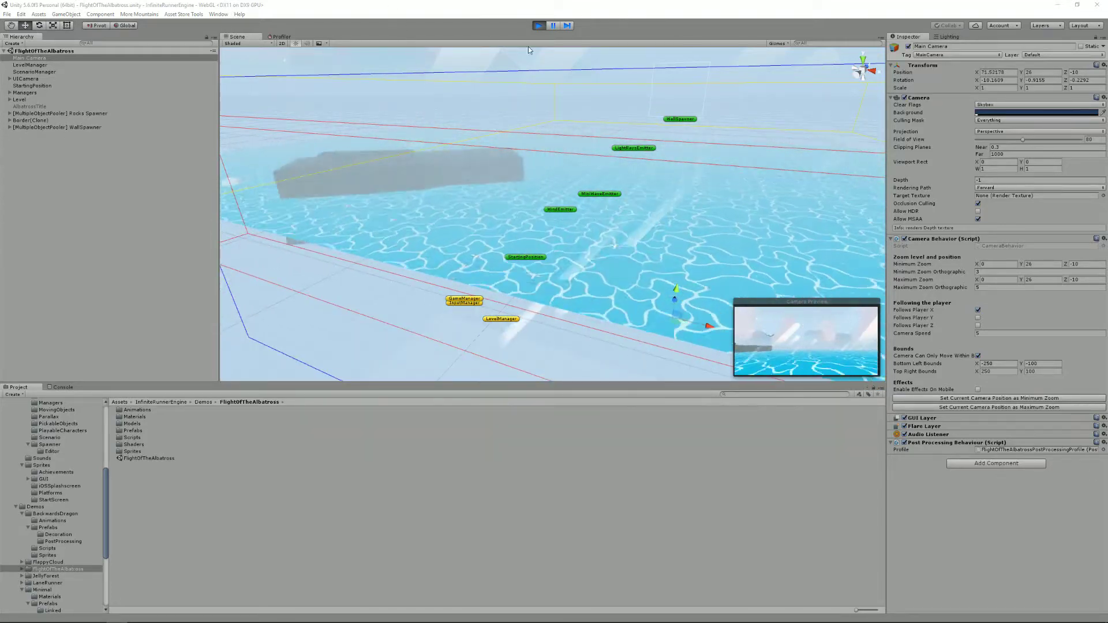
click(541, 27)
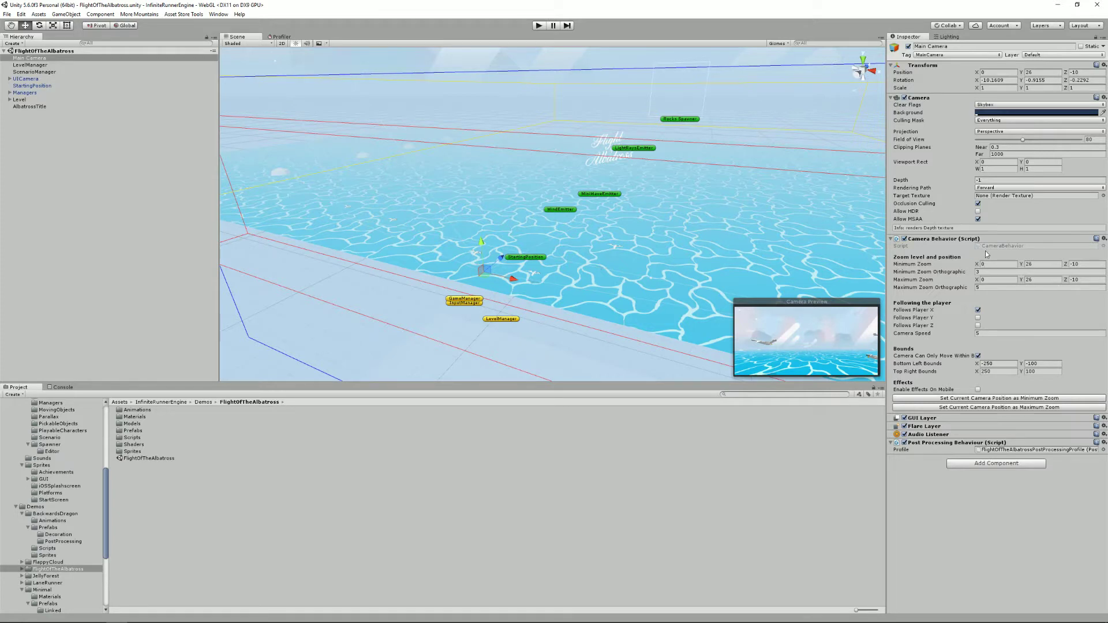
click(1038, 265)
text(13)
click(1041, 280)
text(13)
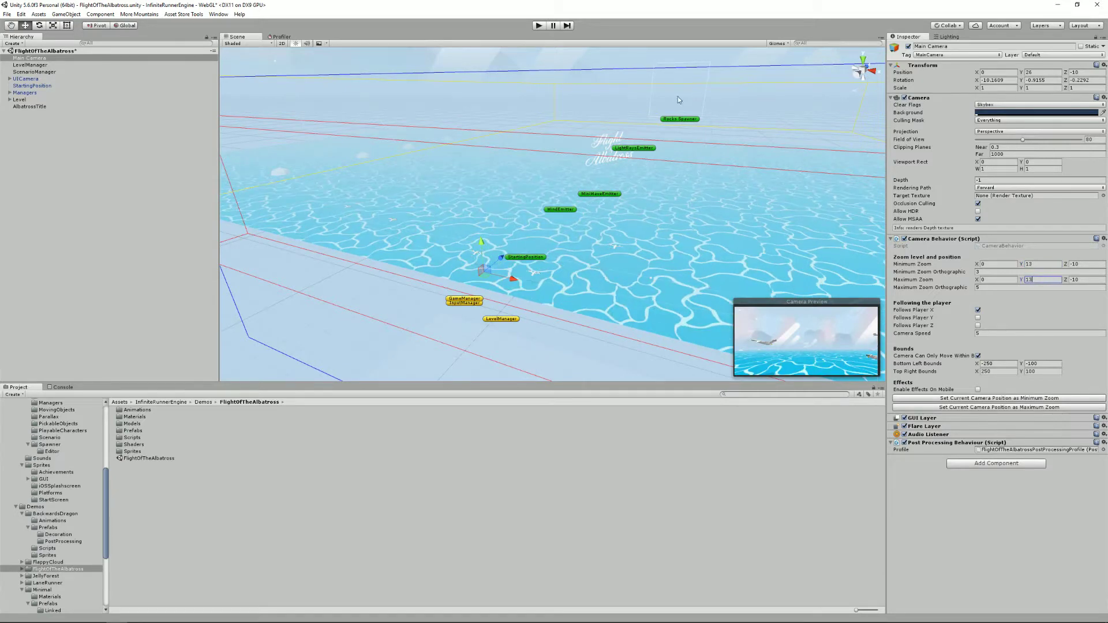
- Play-test at zoom height 13, then dock the Game view in place of the Scene view
click(538, 25)
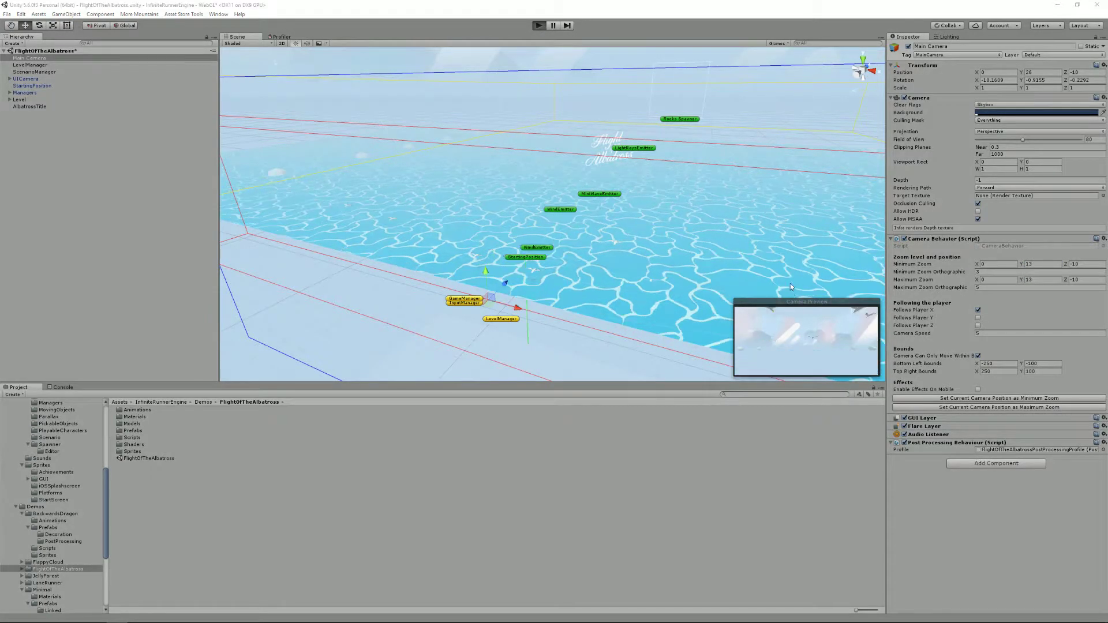
key(ctrl+p)
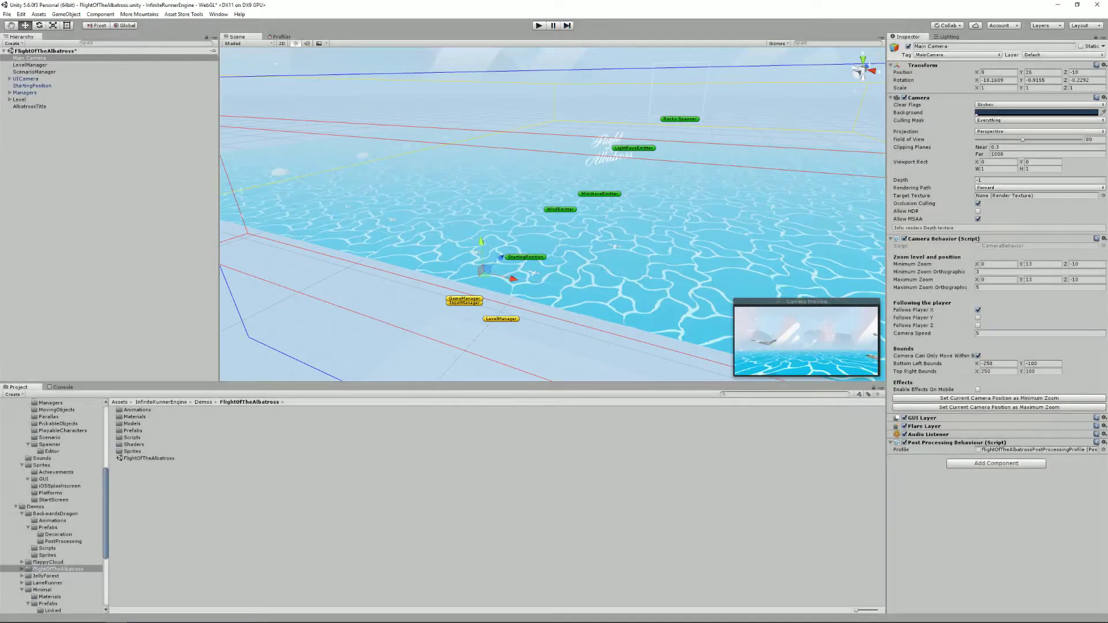
key(ctrl+2)
drag(377, 186, 333, 36)
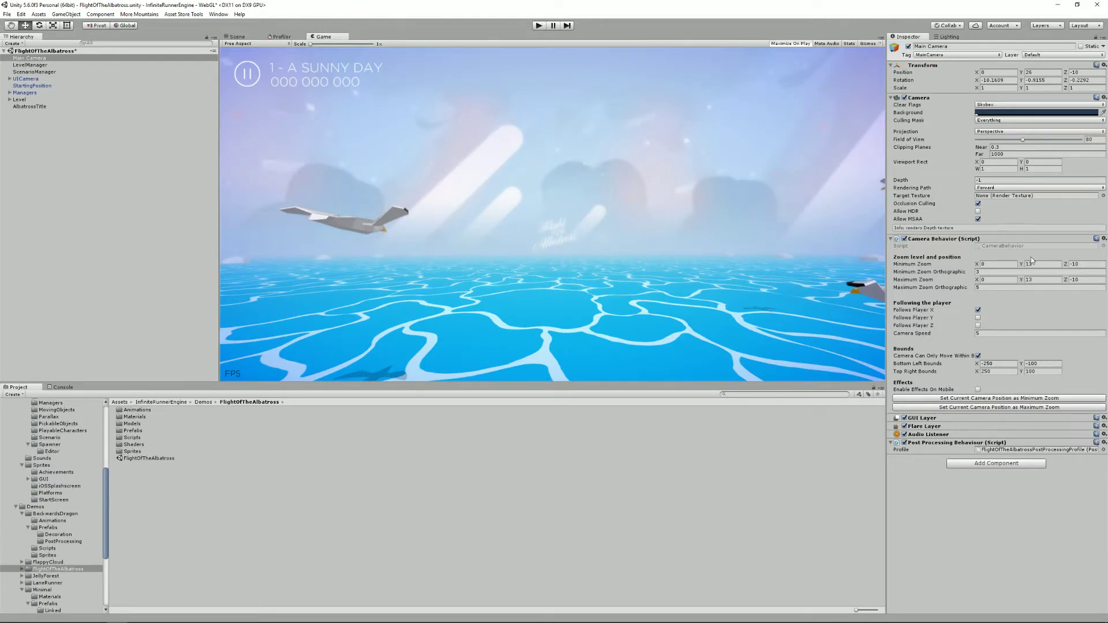
- Play-test the demo in the docked Game view and begin editing Minimum Zoom Y
click(537, 26)
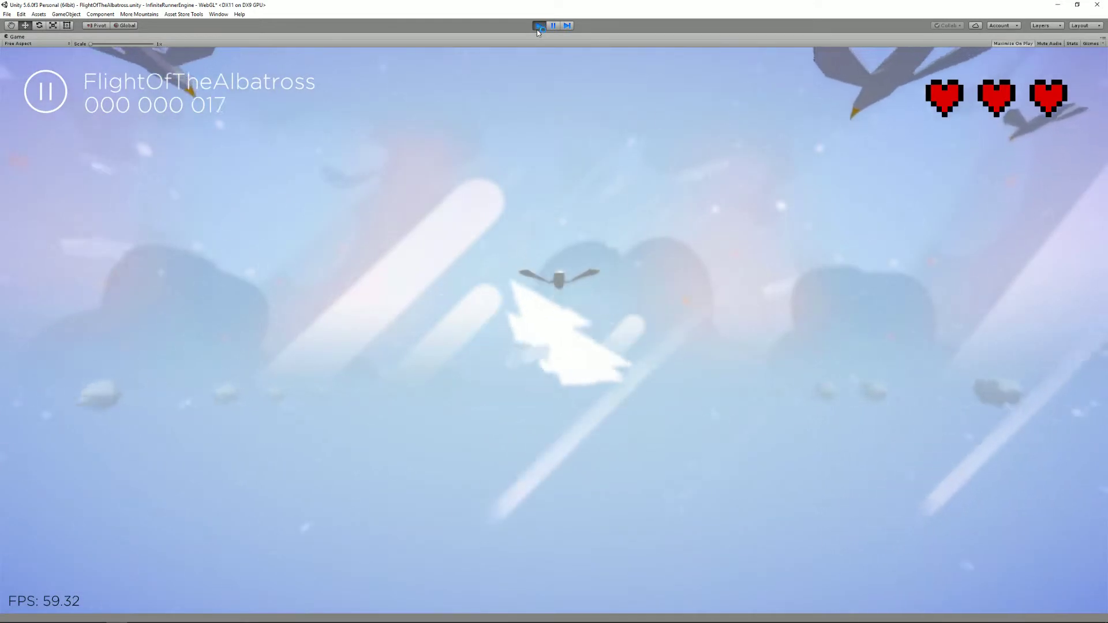
click(537, 29)
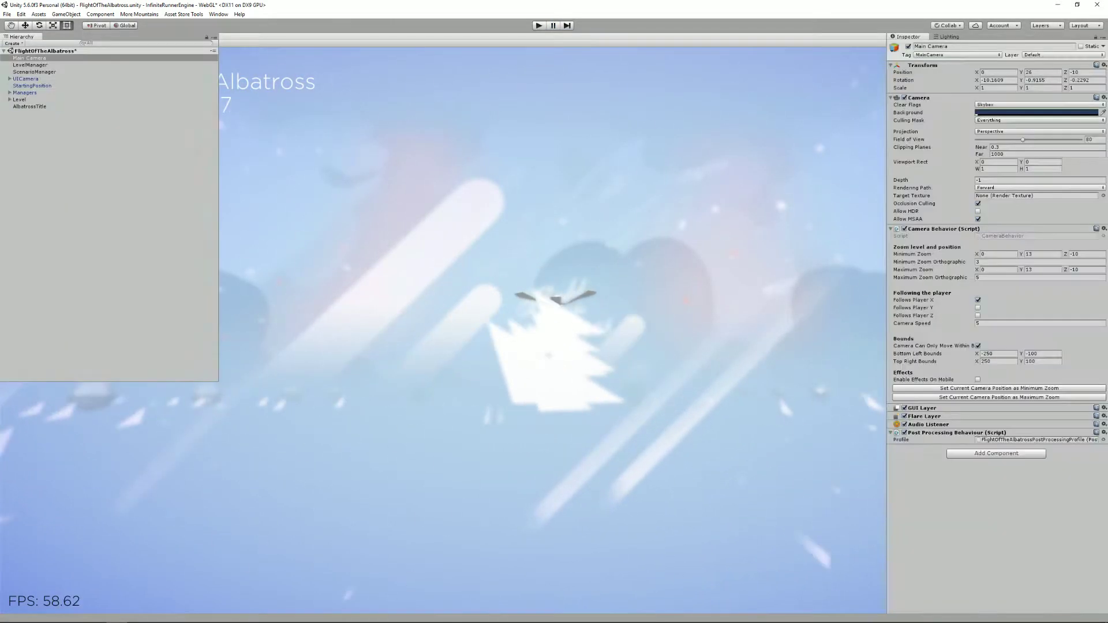
click(1039, 263)
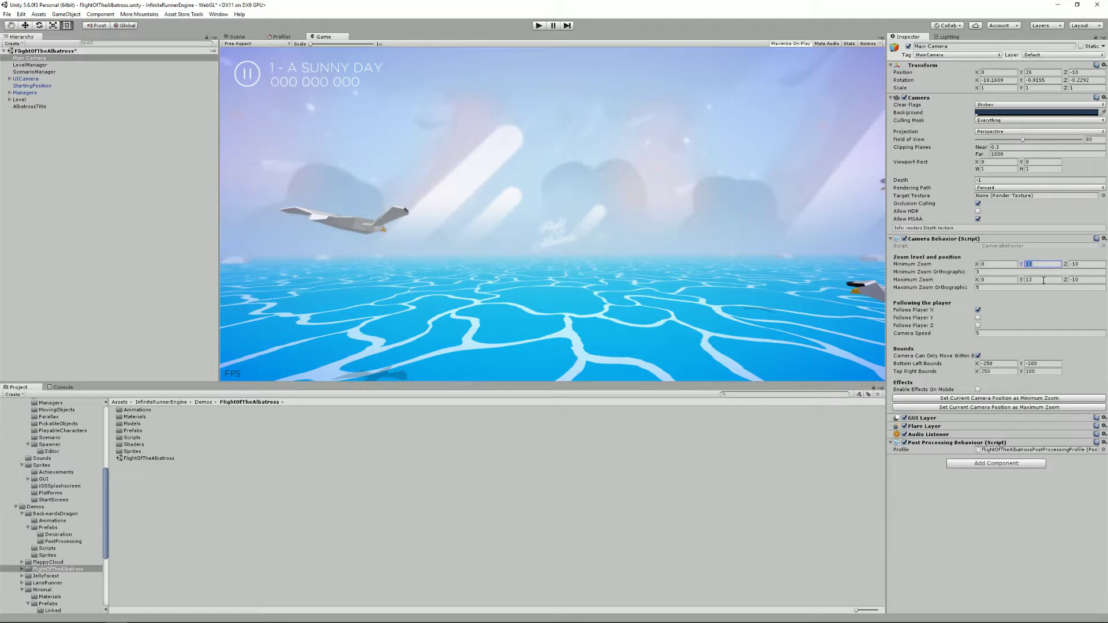
- Set Minimum and Maximum Zoom Y to 50 and play-test the demo at that height
text(50)
click(1043, 280)
text(50)
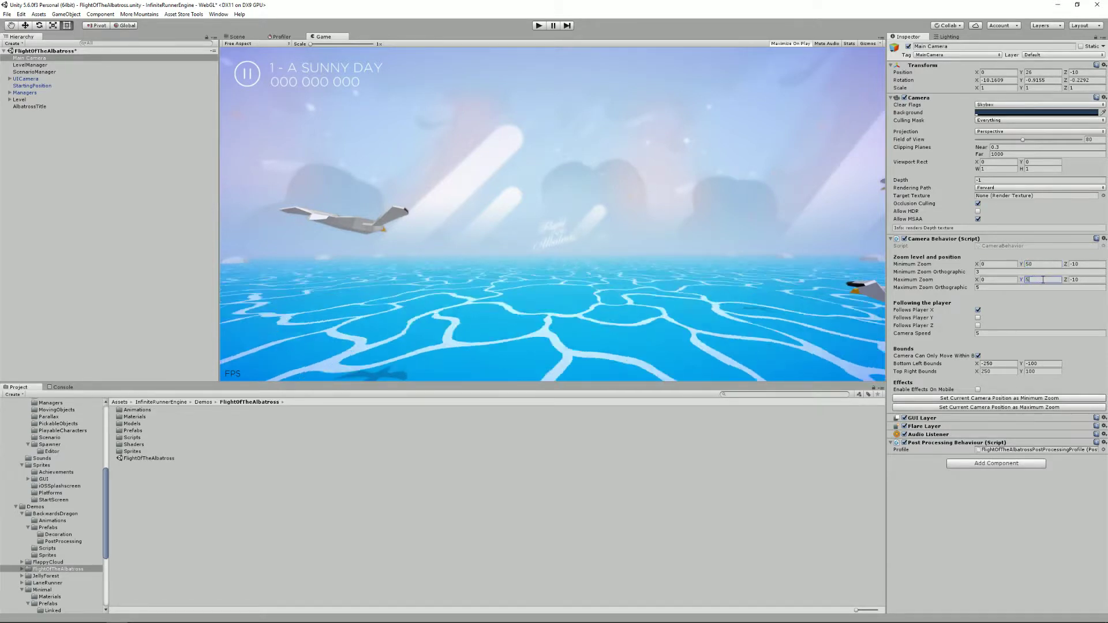
click(544, 27)
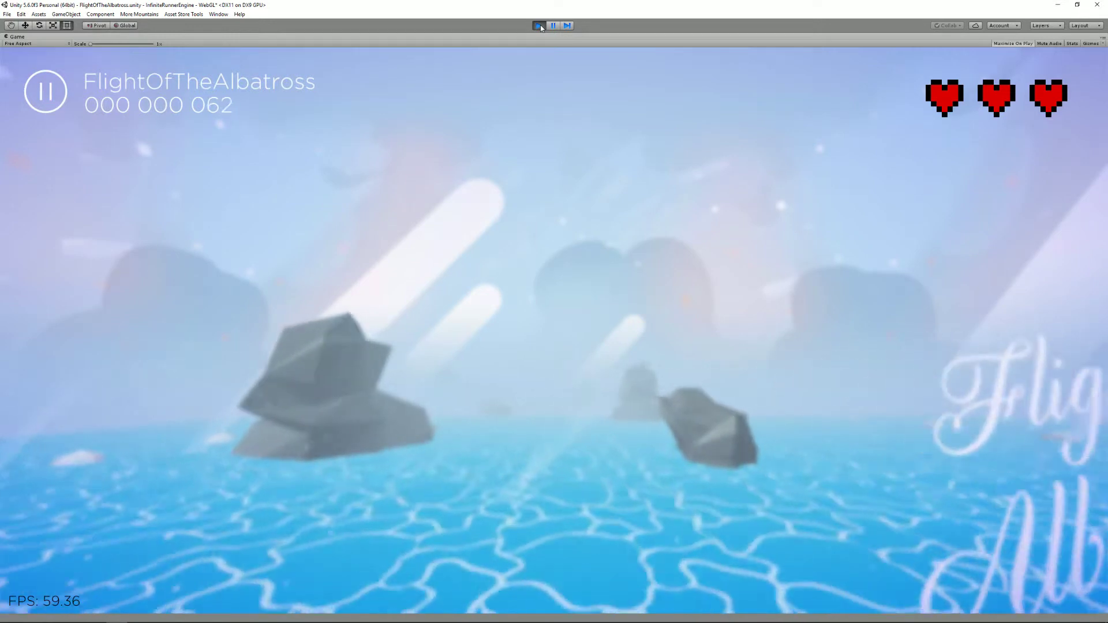
click(541, 26)
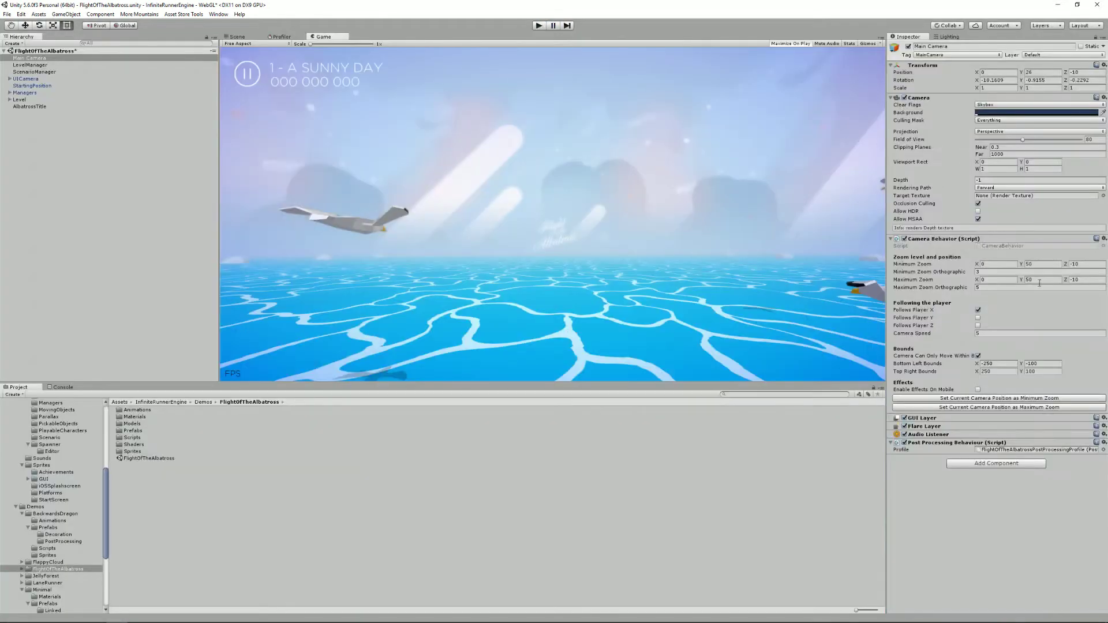
- Restore Maximum and Minimum Zoom Y to 26 and start a play-test
click(1000, 266)
click(1005, 280)
click(1054, 280)
text(26)
click(1041, 264)
text(26)
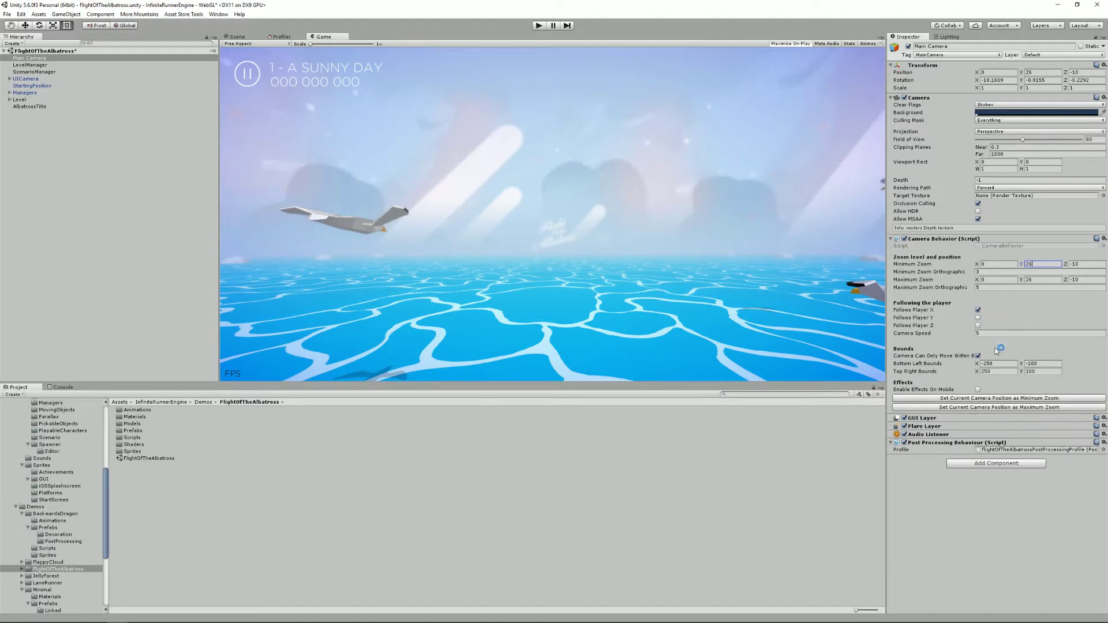
click(540, 25)
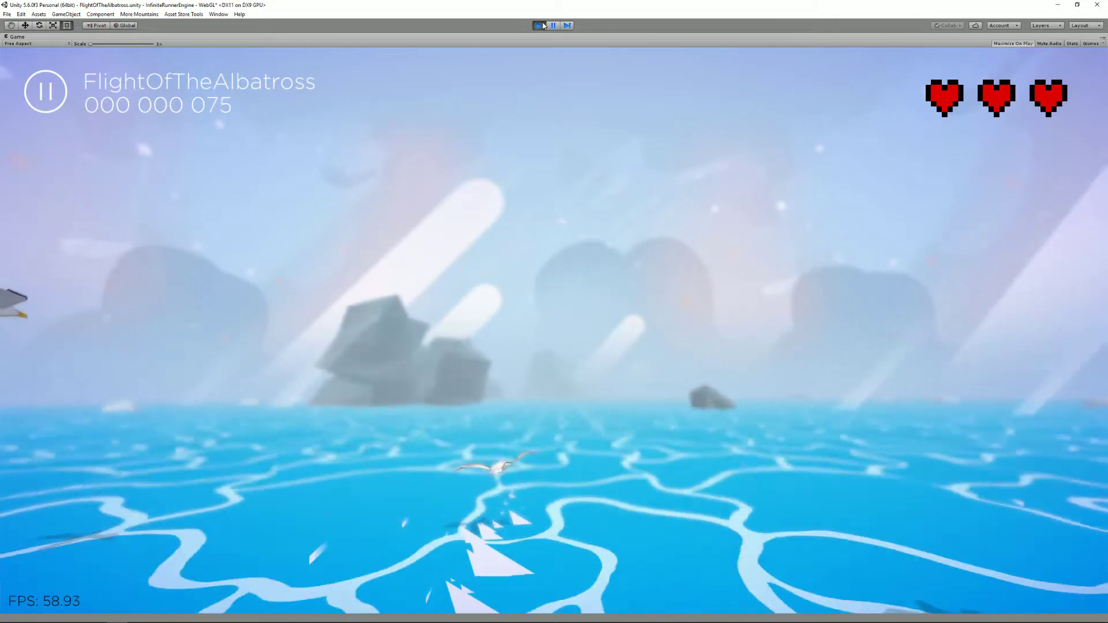
- Enable Follows Player Y and play-test the camera following the player vertically
click(542, 25)
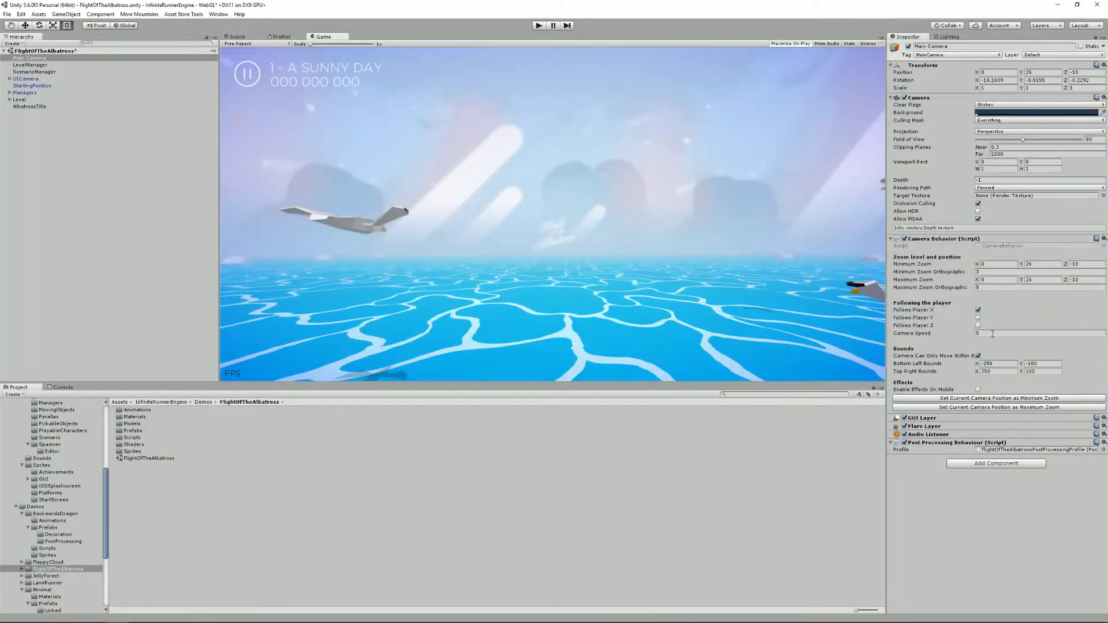
click(978, 318)
click(540, 26)
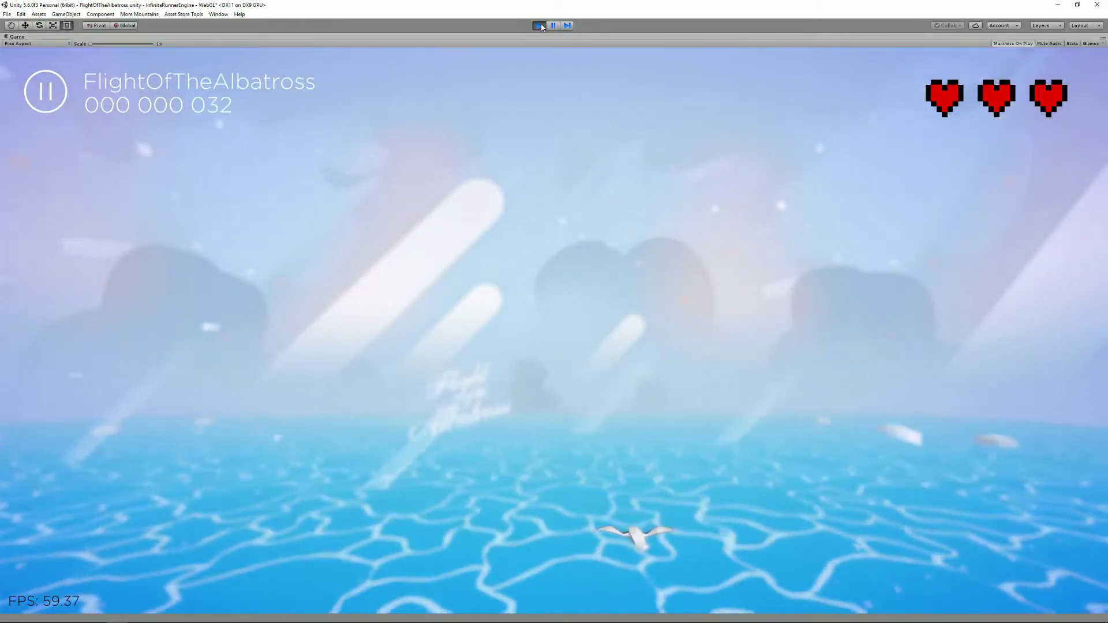
click(540, 26)
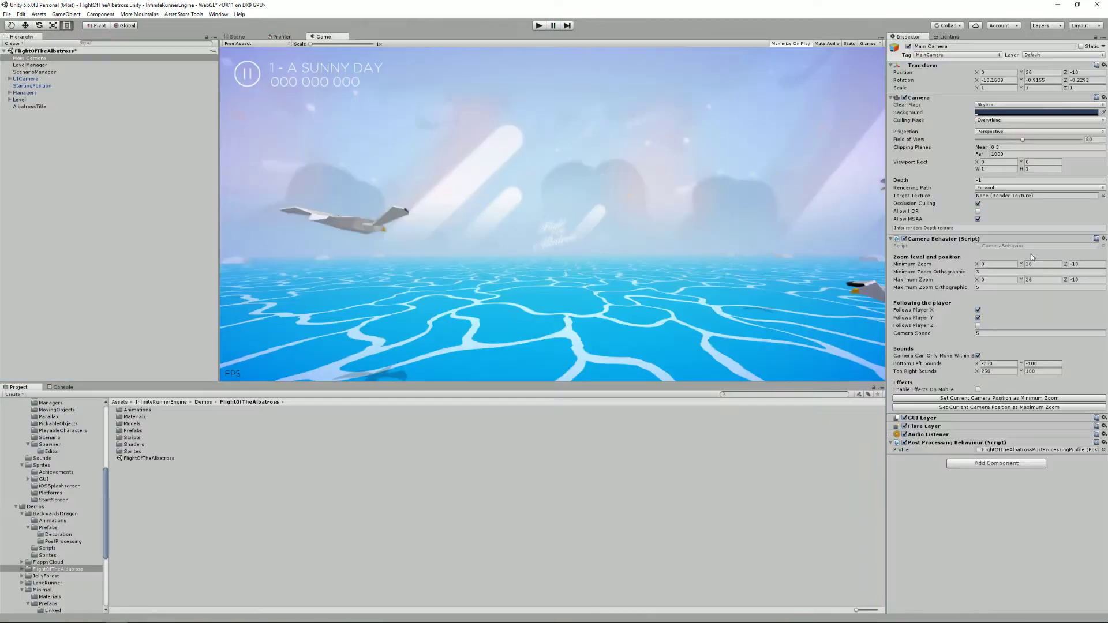
- Set both Zoom Y values to 0, play-test, then switch Follows Player Y back off
click(1040, 264)
text(0)
click(1040, 280)
text(0)
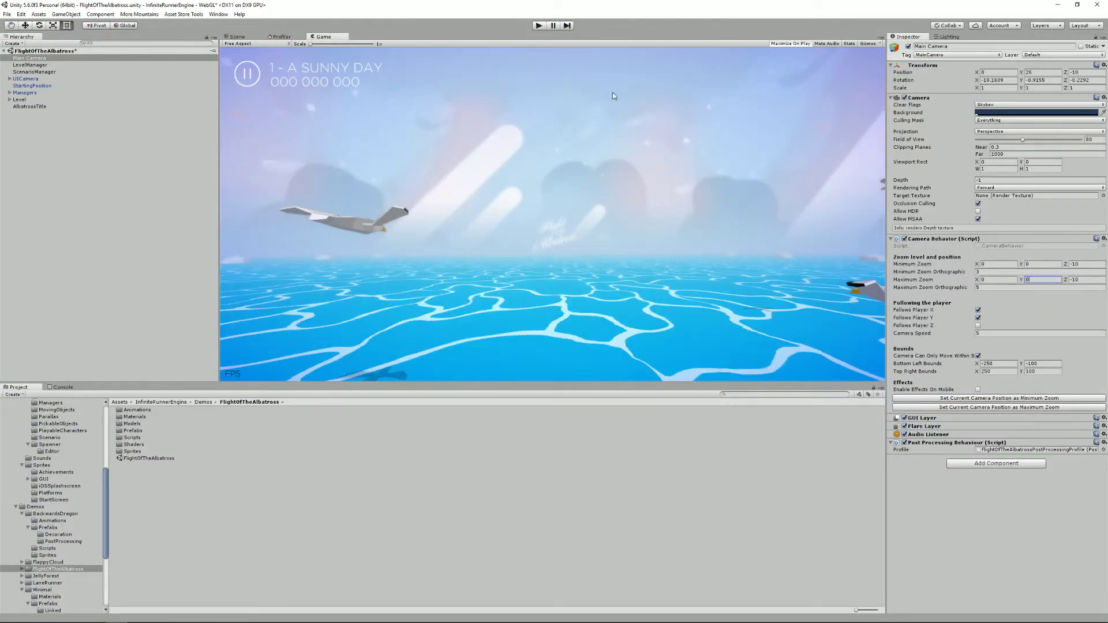
click(541, 27)
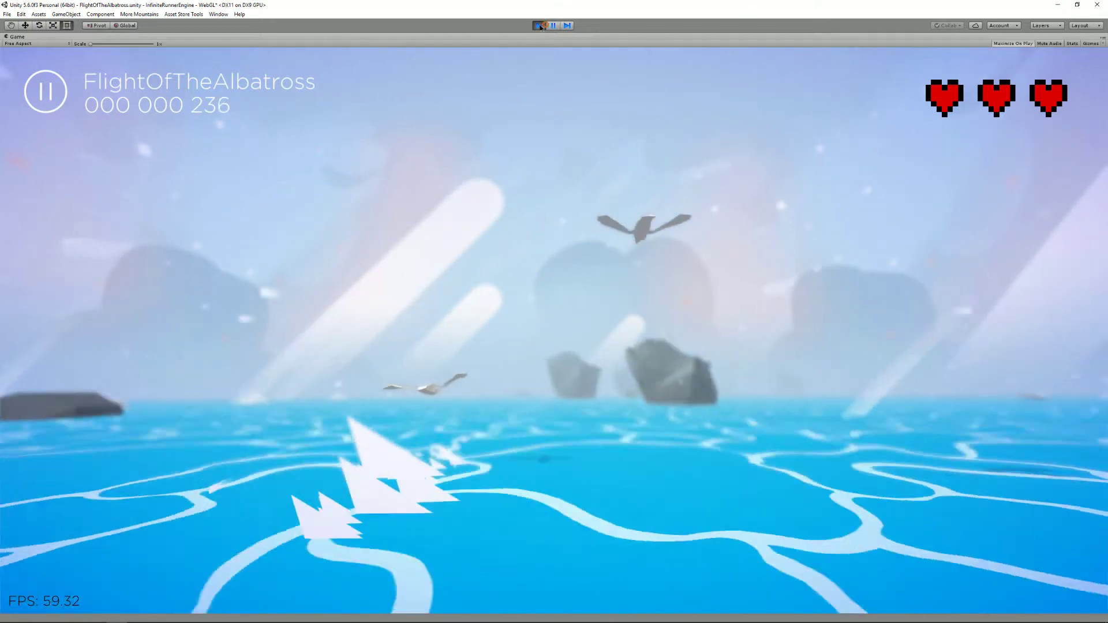
click(540, 25)
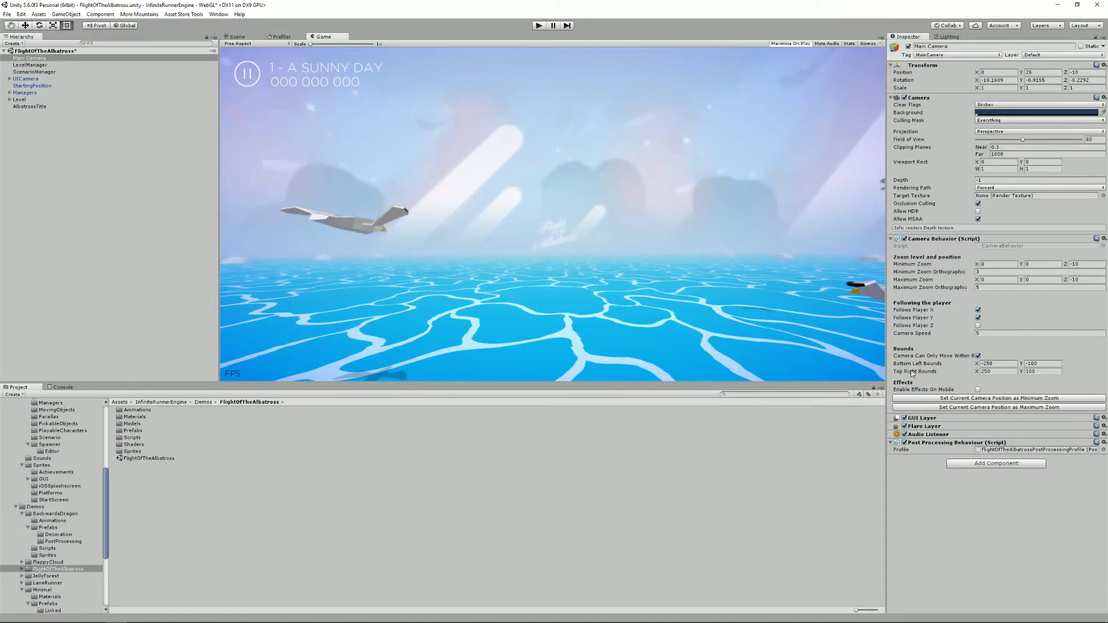
click(978, 318)
click(998, 334)
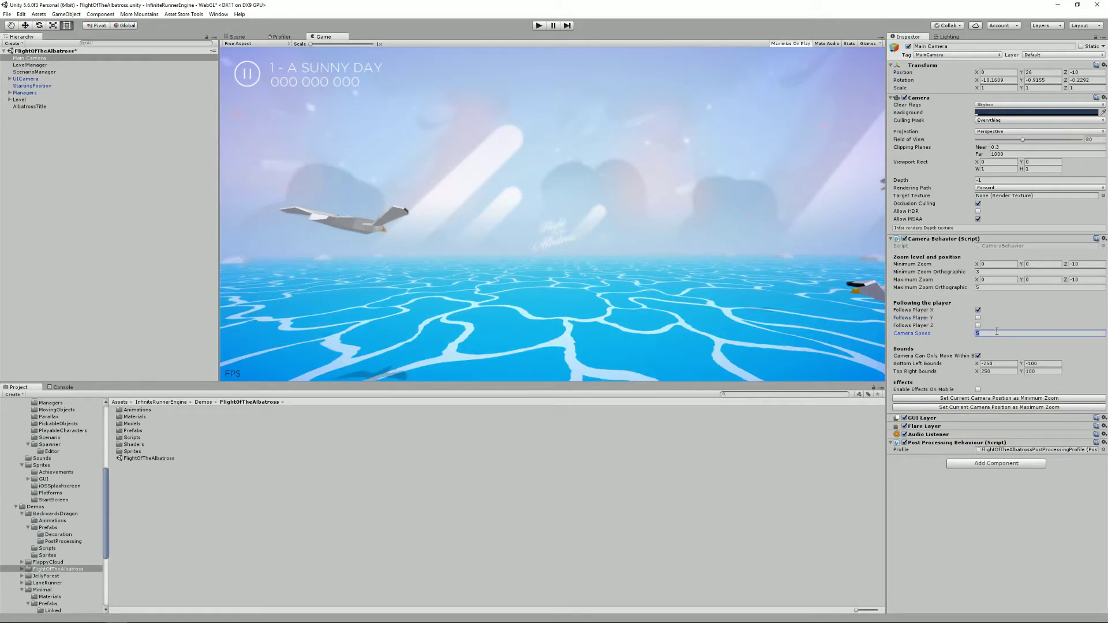
- Set Camera Speed to 0.2 and run a short play-test
text(0.2)
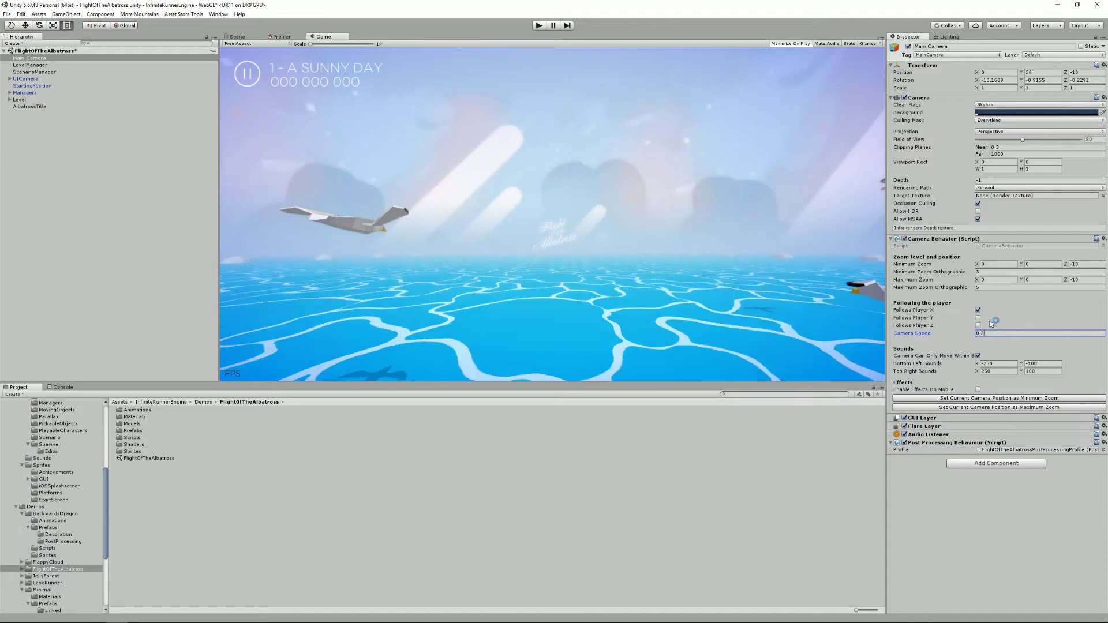
click(537, 26)
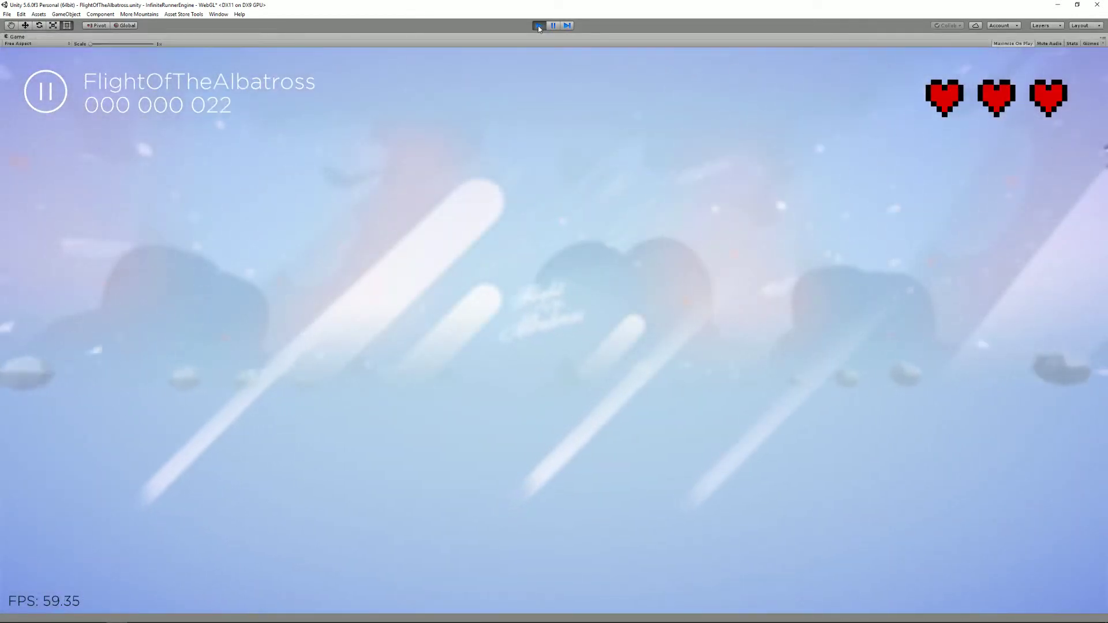
click(538, 25)
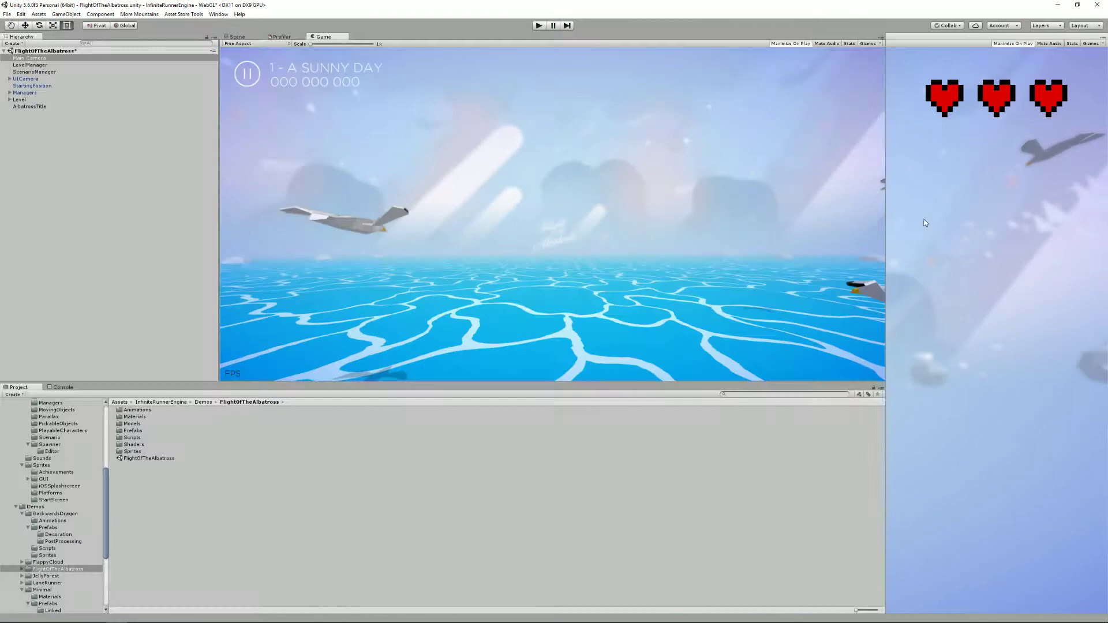
- Set Maximum Zoom Y to 26 and play-test the demo again
click(1046, 264)
click(1042, 280)
text(26)
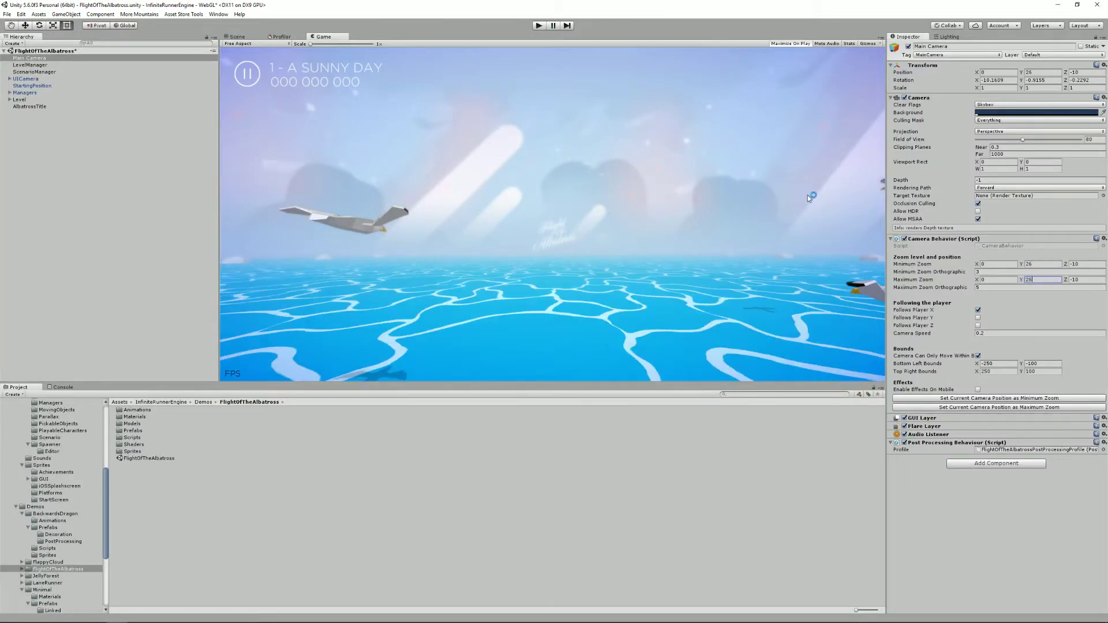
click(541, 26)
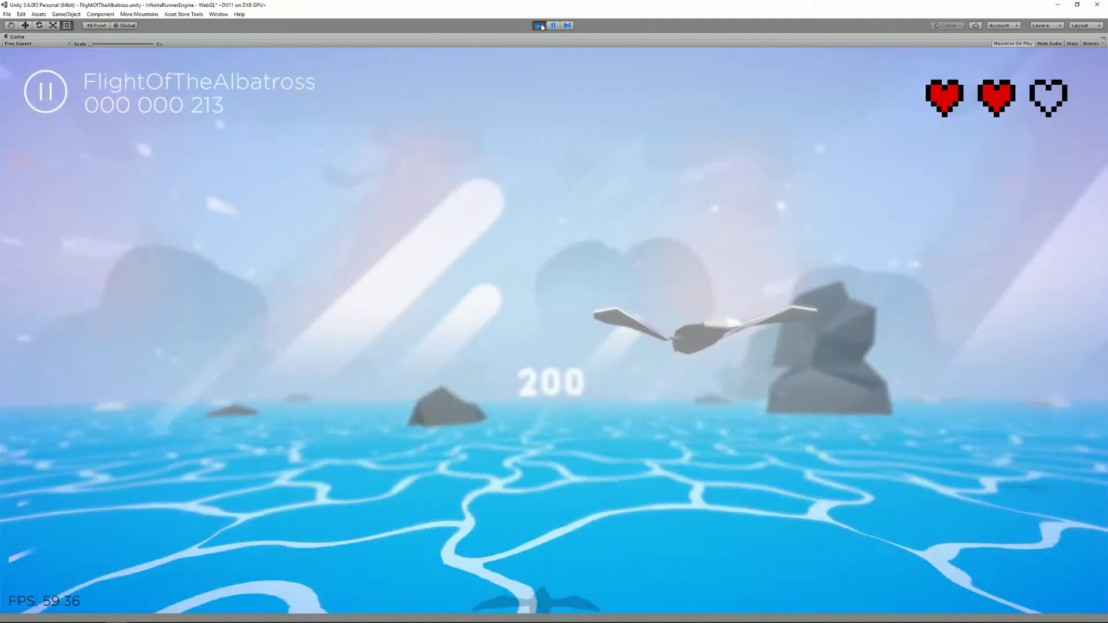
- Set Camera Speed to 50 and play-test the demo at that speed
click(540, 25)
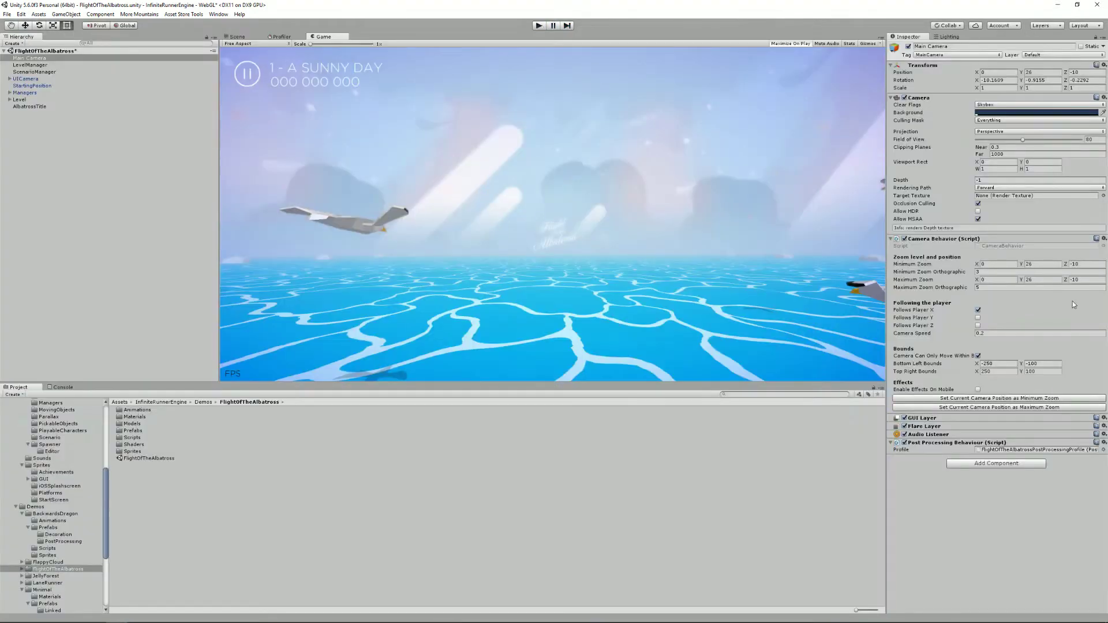
click(1007, 334)
text(50)
click(541, 25)
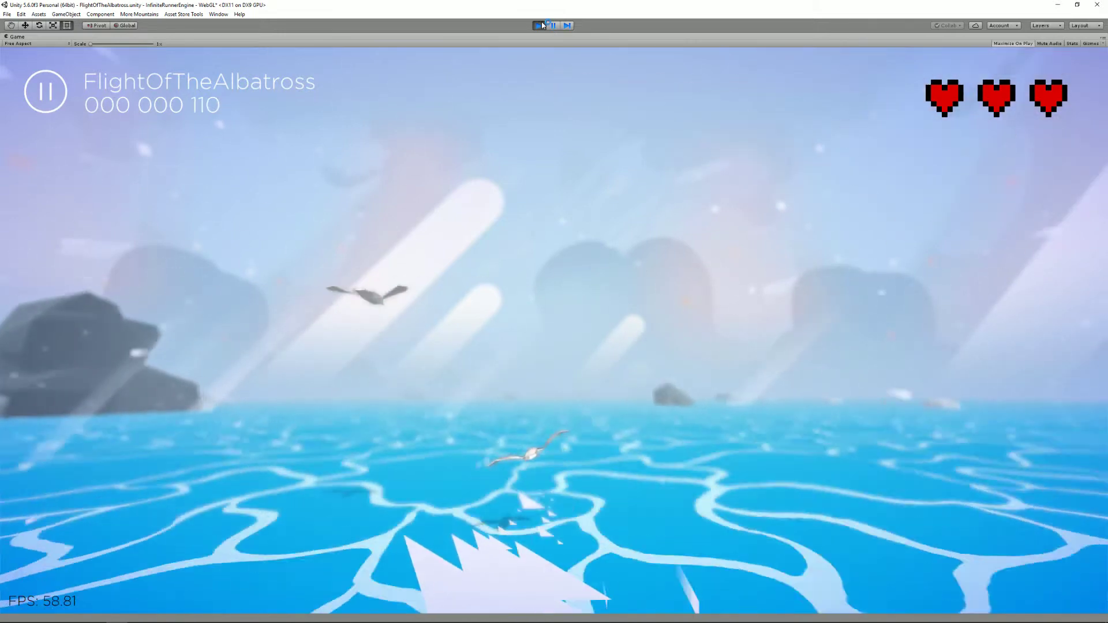
click(542, 26)
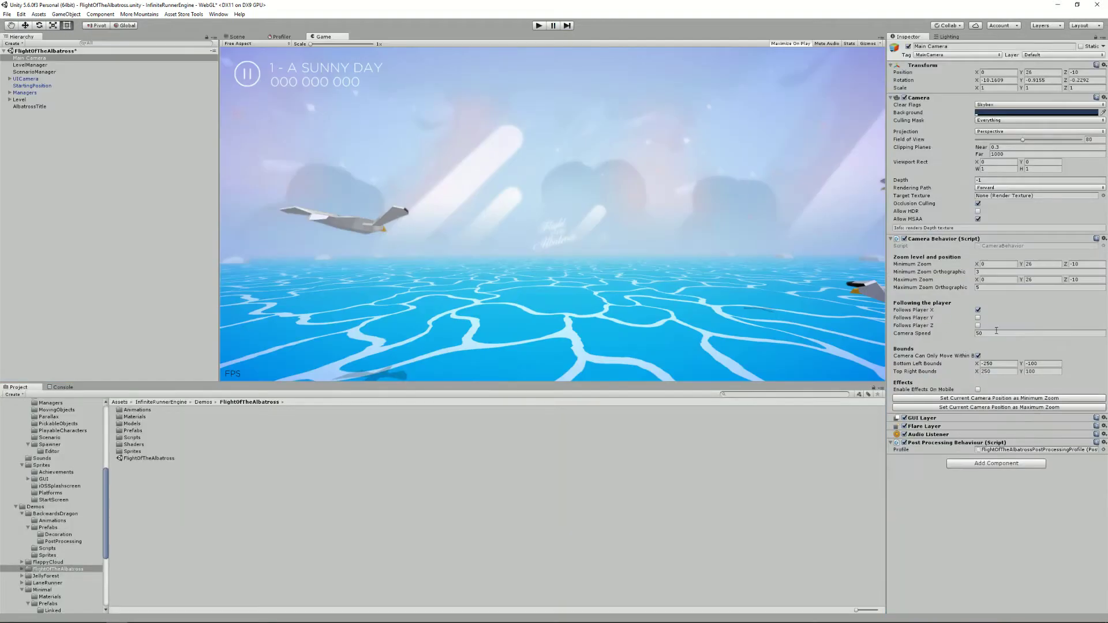
- Change Camera Speed to 5 and play-test once more
click(994, 334)
text(5)
click(543, 27)
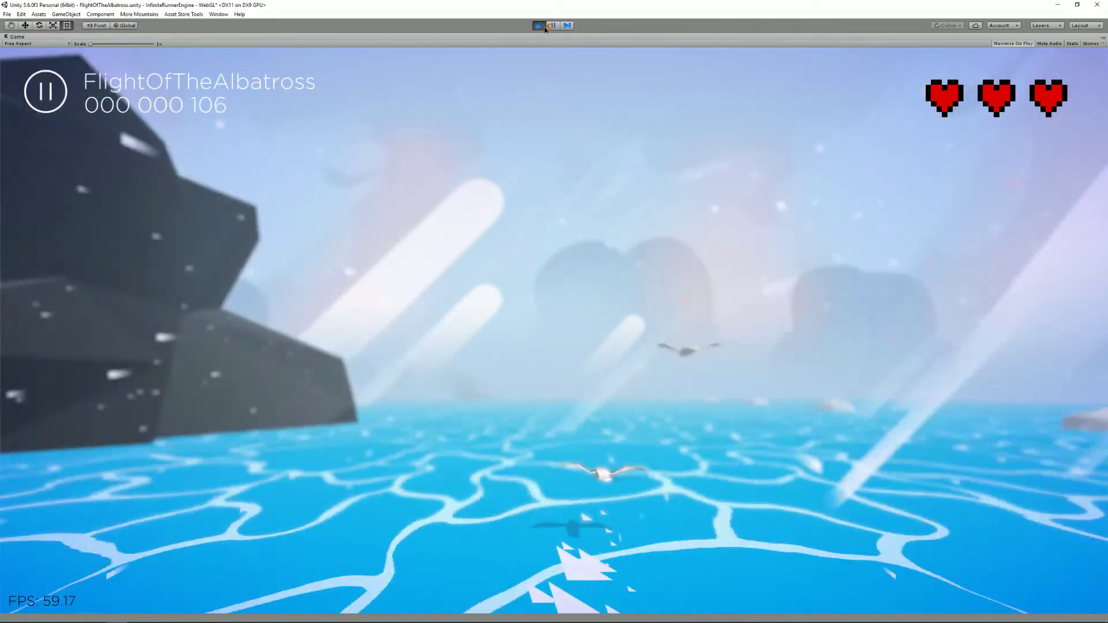
click(544, 26)
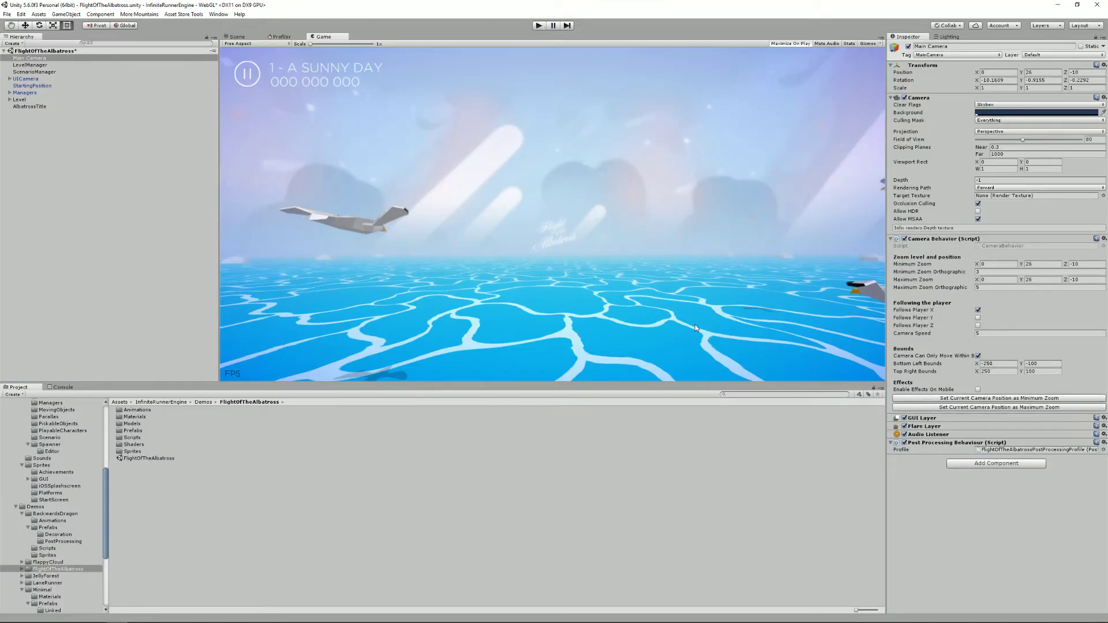
click(979, 356)
click(979, 356)
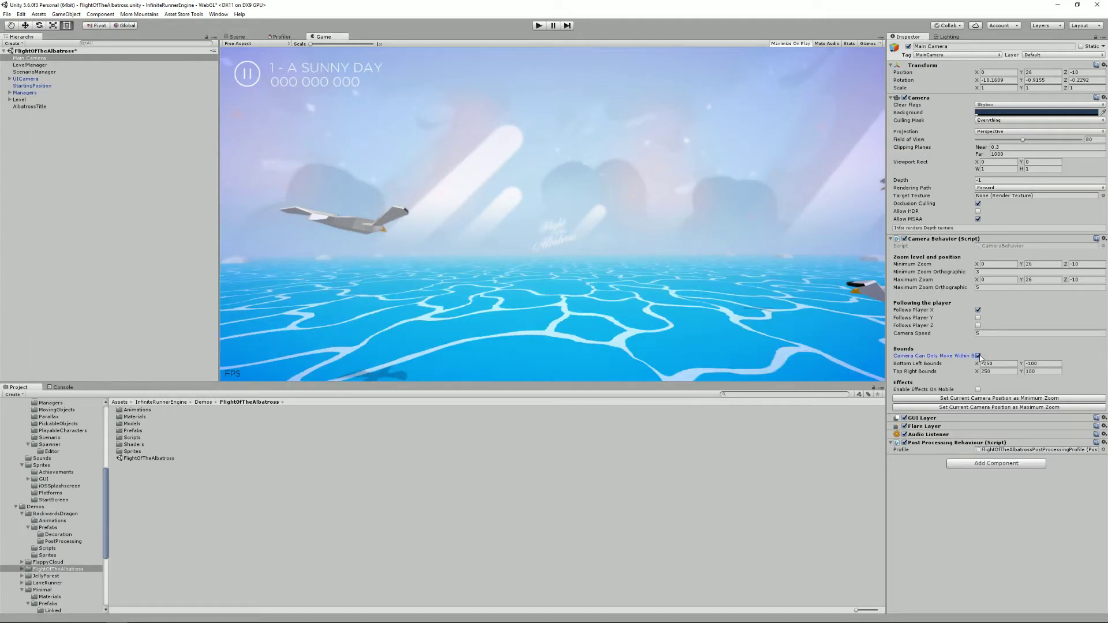
click(538, 25)
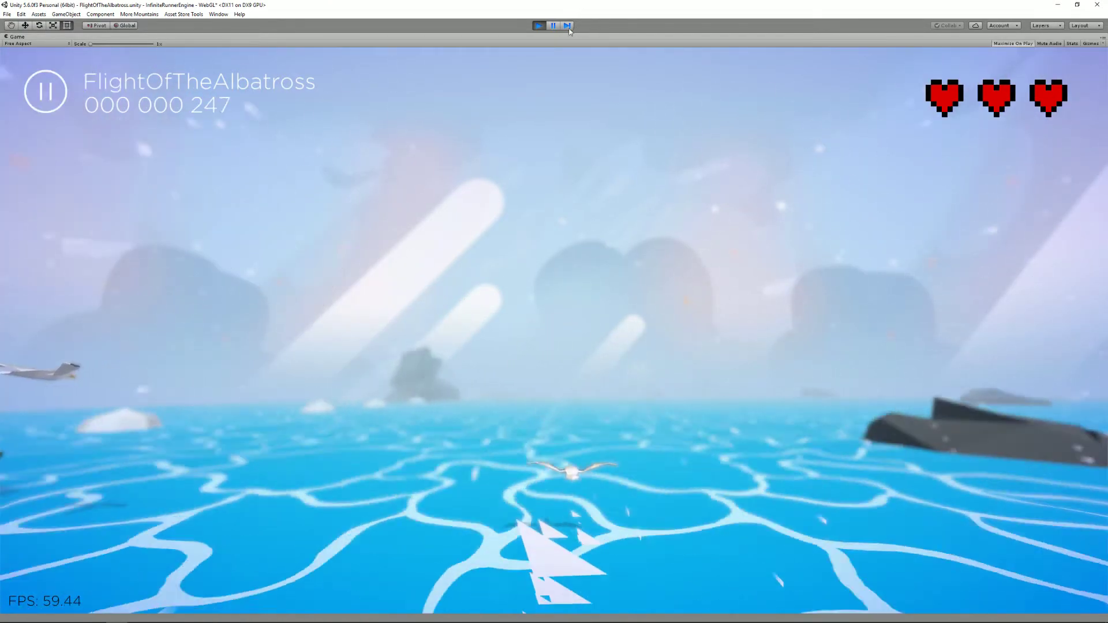
click(542, 26)
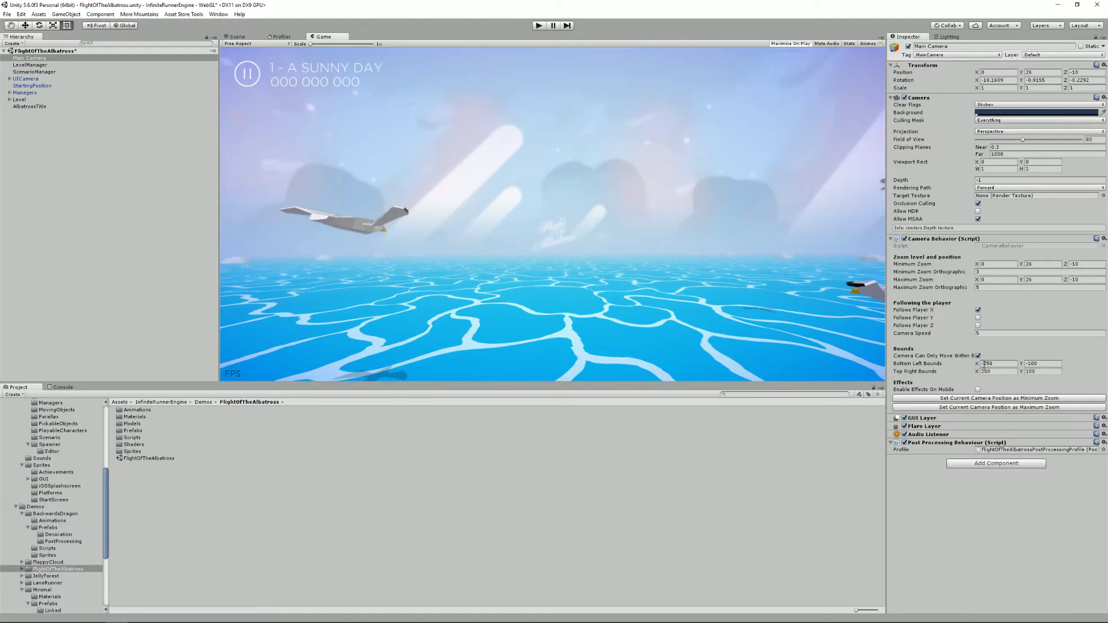
click(989, 363)
click(979, 390)
click(932, 441)
- In the 3D Scene view, place the camera at Z -32 and store it as Minimum Zoom
click(236, 36)
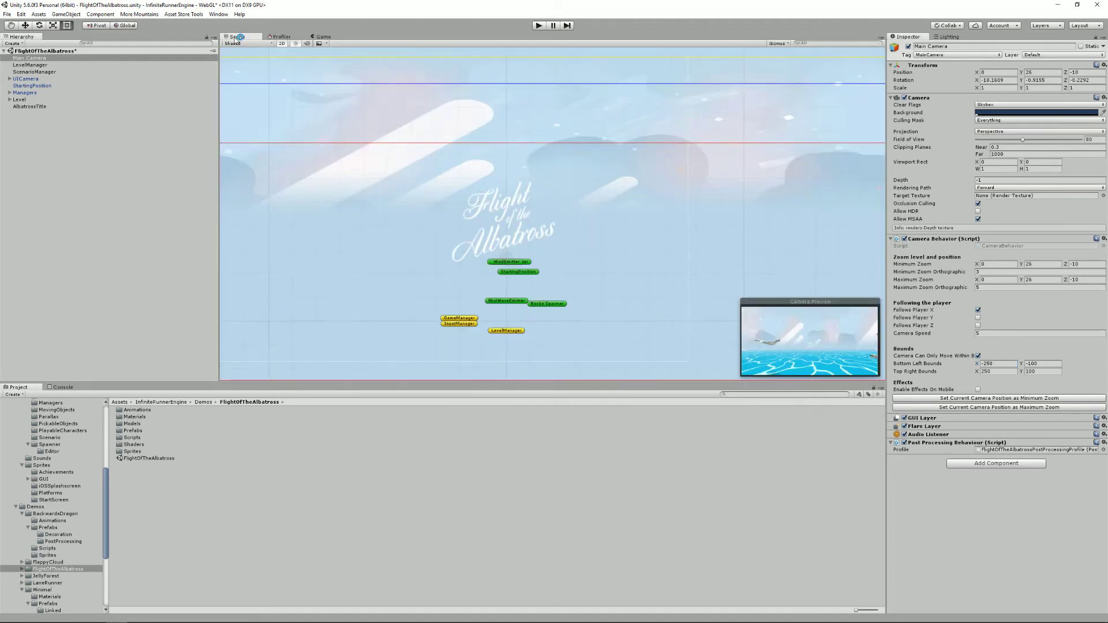
click(282, 44)
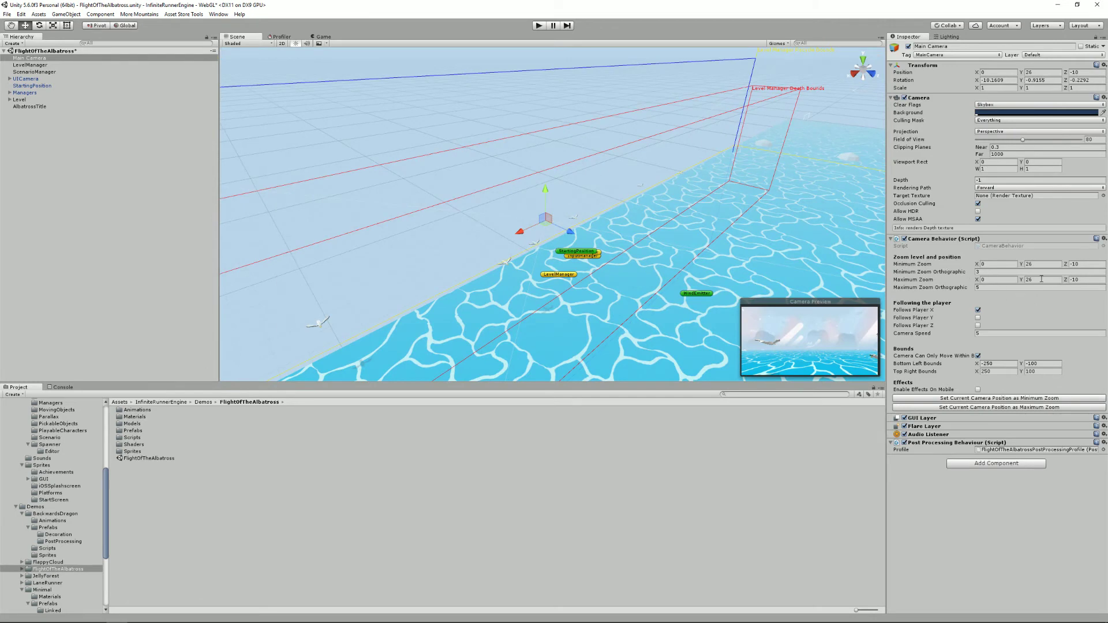
alt+drag(524, 265, 624, 222)
drag(520, 244, 439, 203)
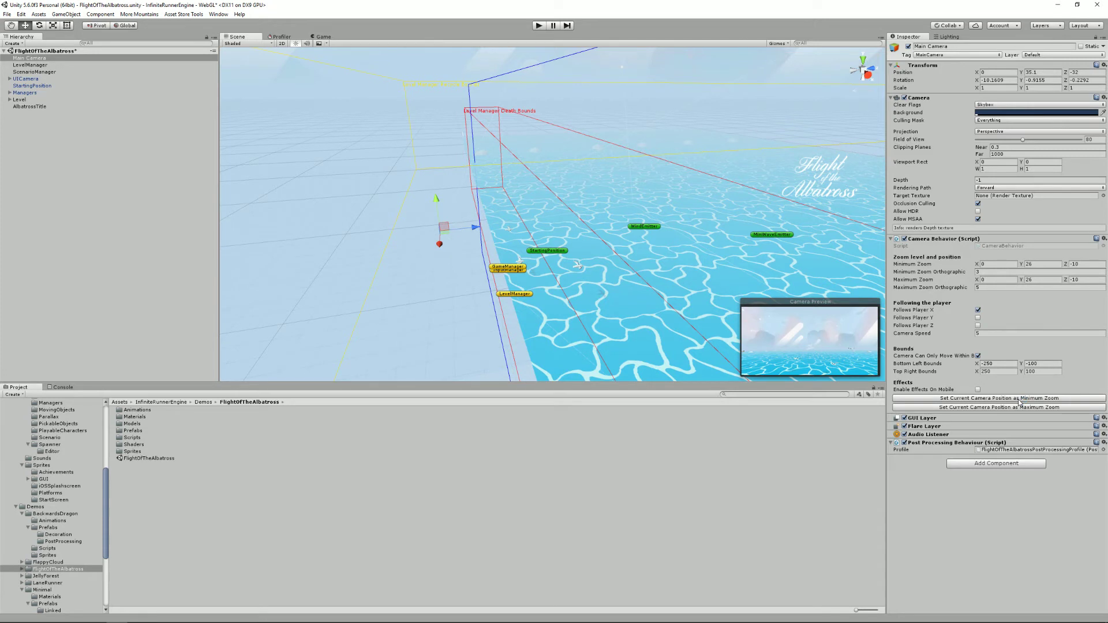
click(1019, 399)
- Lower the camera to Y 30.3, store it as Maximum Zoom, and start the demo
drag(438, 198, 438, 208)
click(1039, 406)
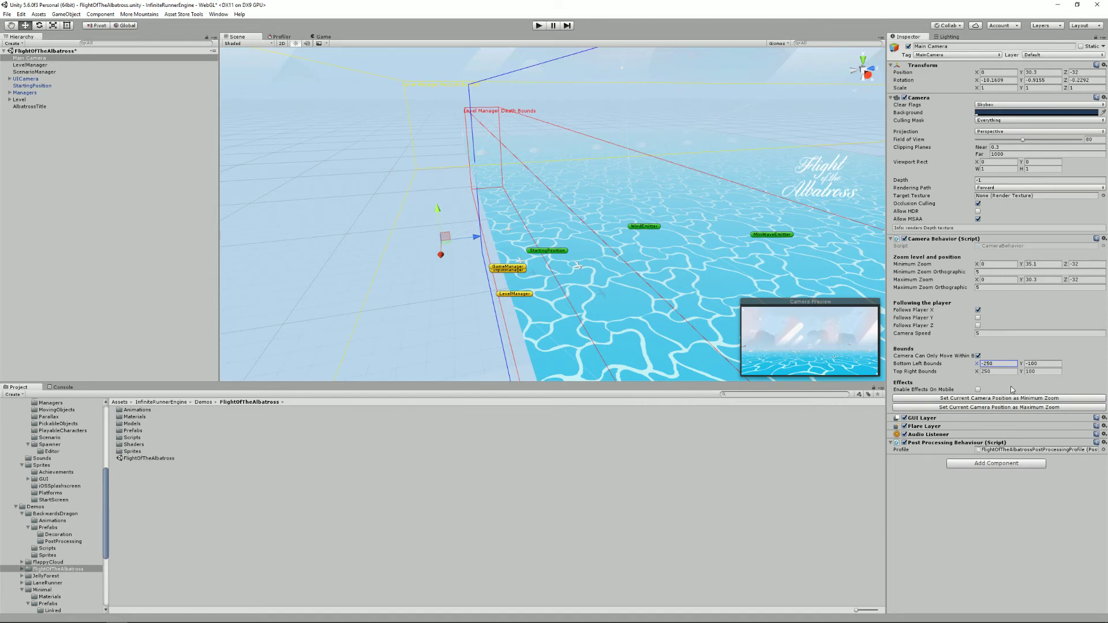
click(538, 26)
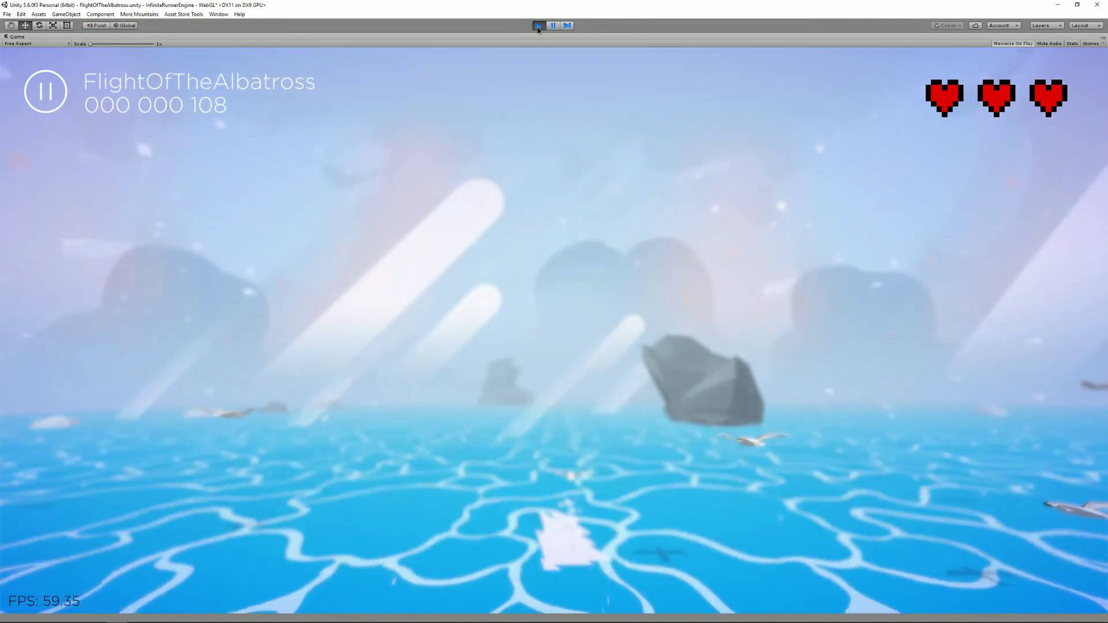
- Stop the play-test to return to the editor's Scene view
click(538, 26)
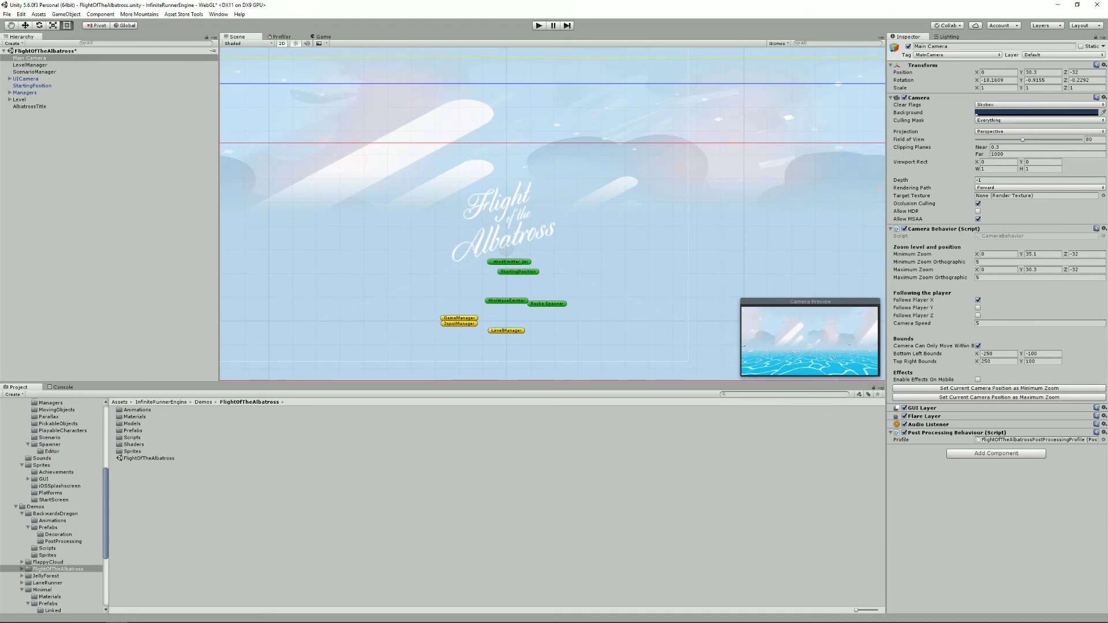